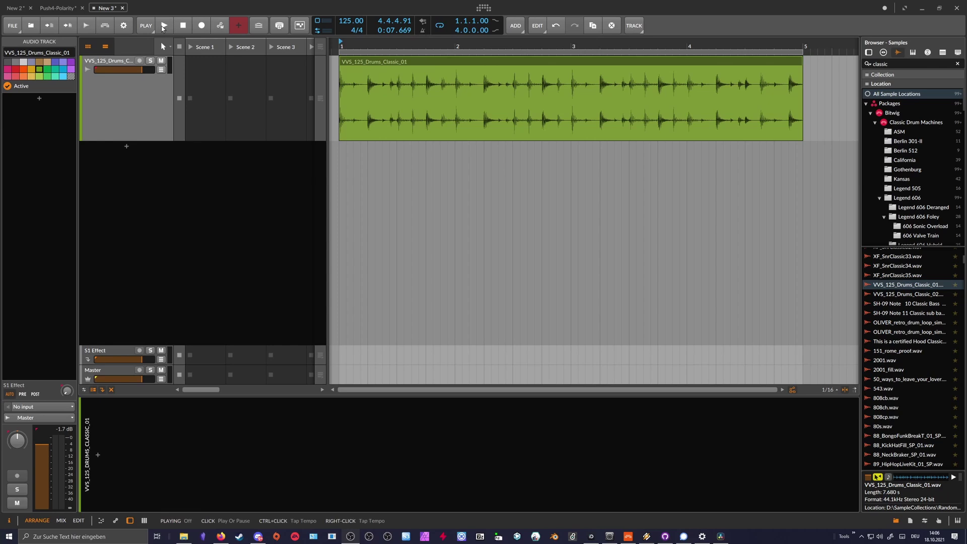
click(162, 27)
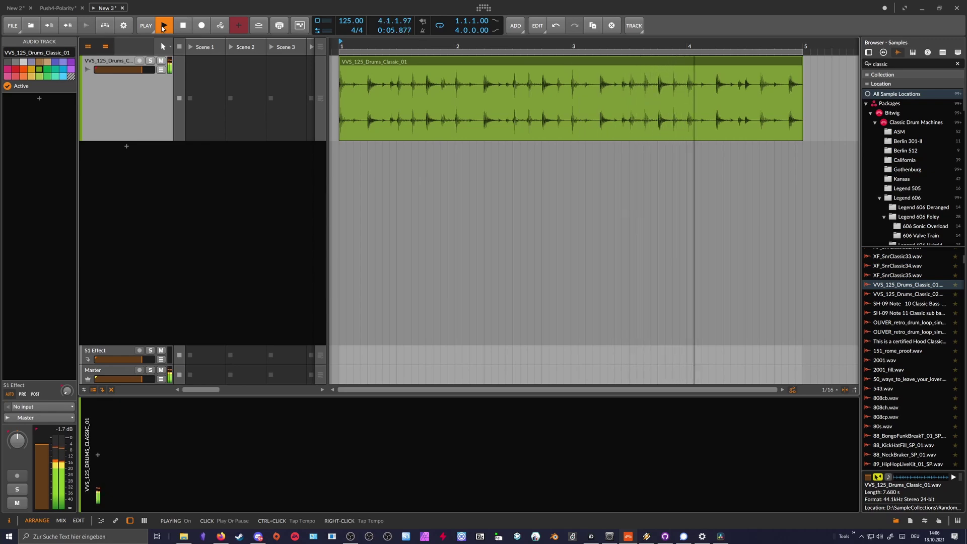
click(181, 26)
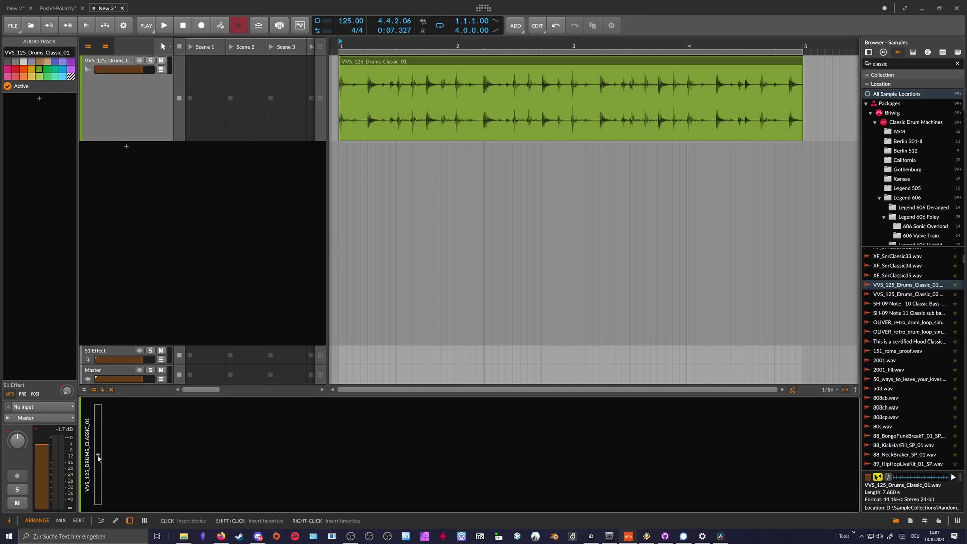
Step: Insert Zynaptiq UNFILTER on the VVS_125_Drums_Classic_01 track from the device browser search
click(97, 455)
text(unfilt)
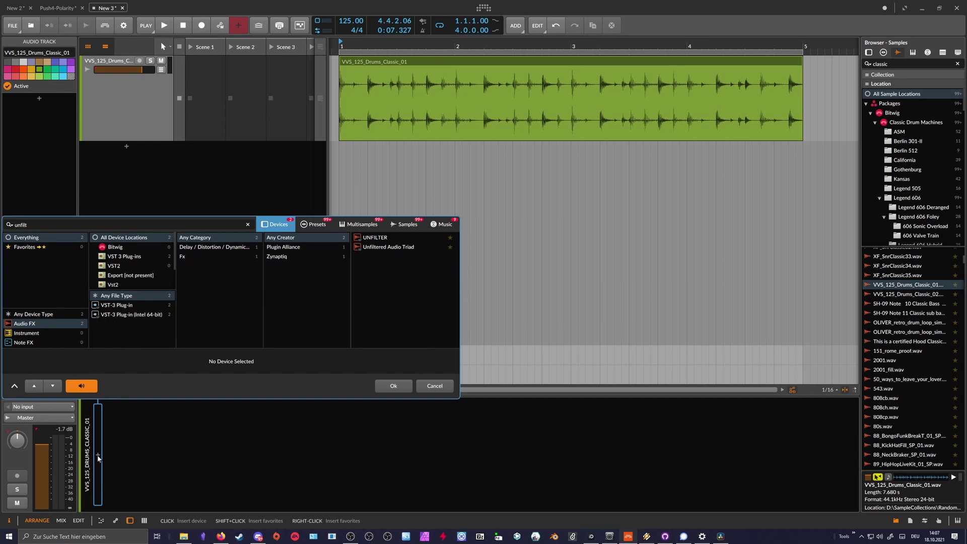
text(e)
key(Down)
key(Return)
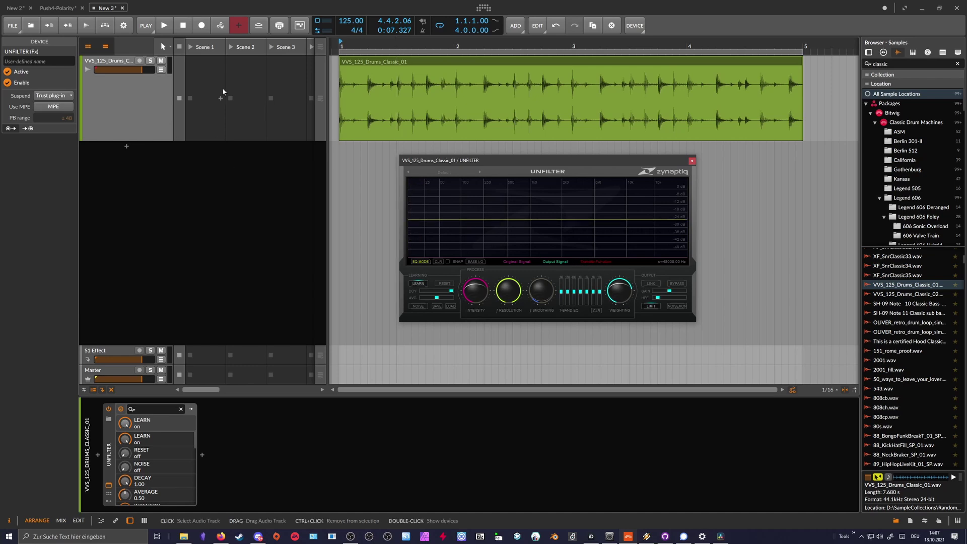
Step: Play the drum loop and raise UNFILTER's Intensity to its maximum of 1.000
key(space)
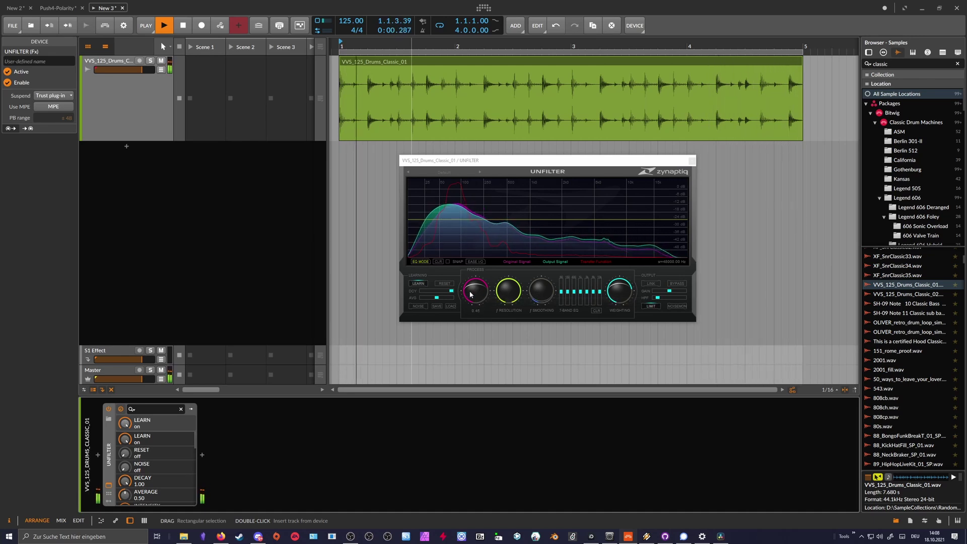
drag(471, 294, 474, 277)
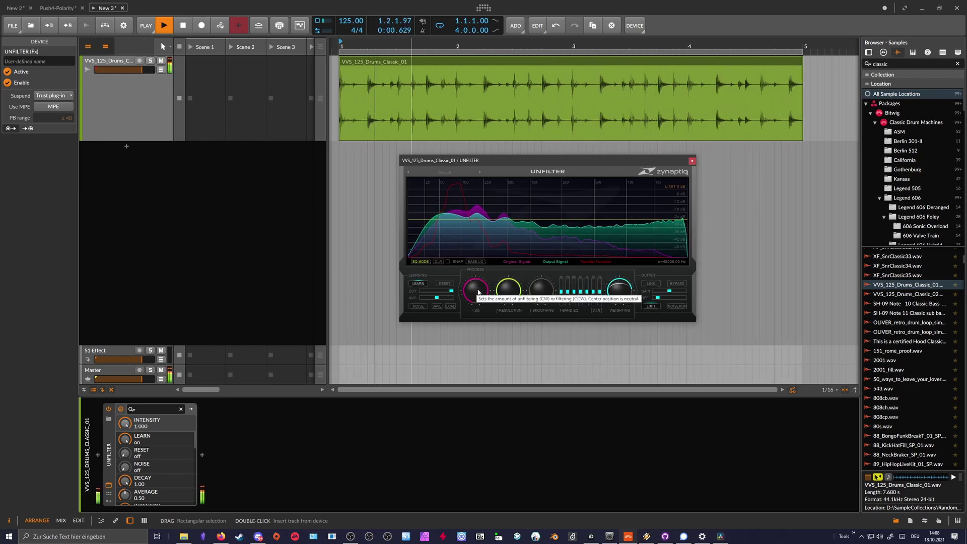
Step: Bring UNFILTER's Intensity down from 1.000 to 0.620, resetting it to 0.500 first
drag(477, 291, 477, 297)
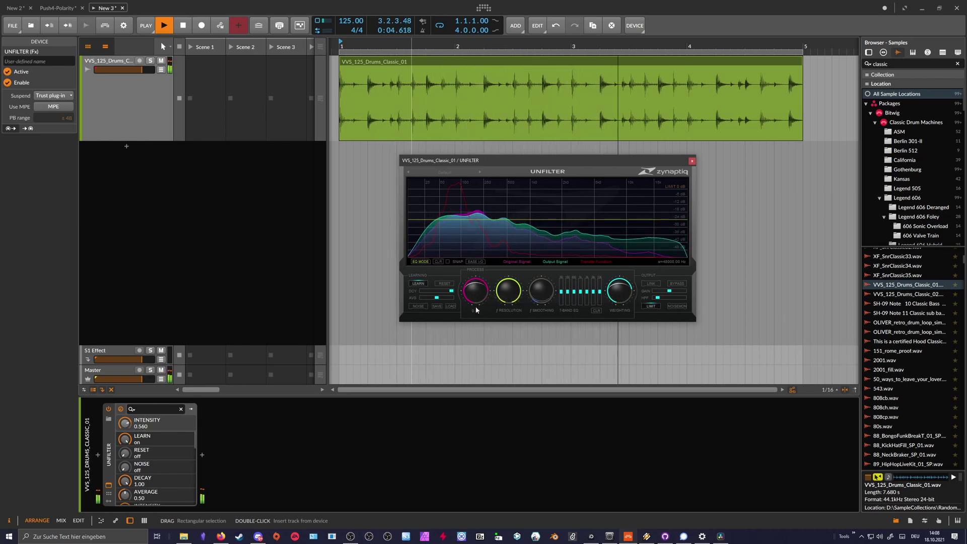
double_click(478, 302)
drag(478, 301, 477, 298)
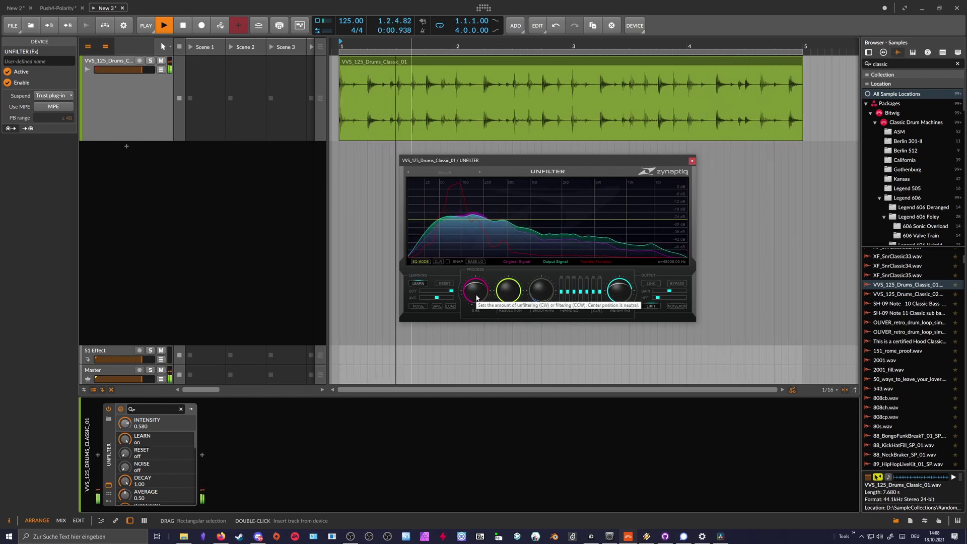
Step: Toggle BYPASS to compare against the dry drum loop, then stop playback
click(678, 283)
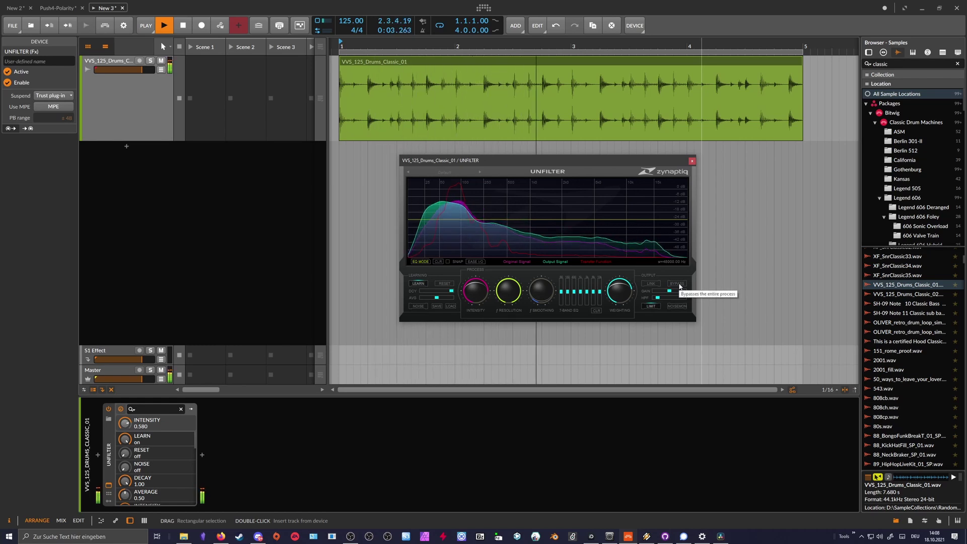
scroll(478, 293, up, 1)
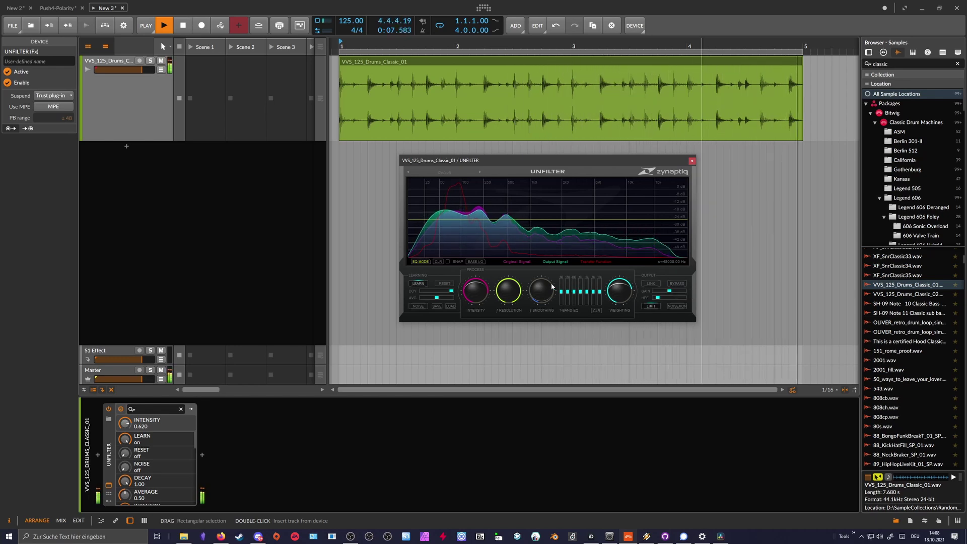
key(space)
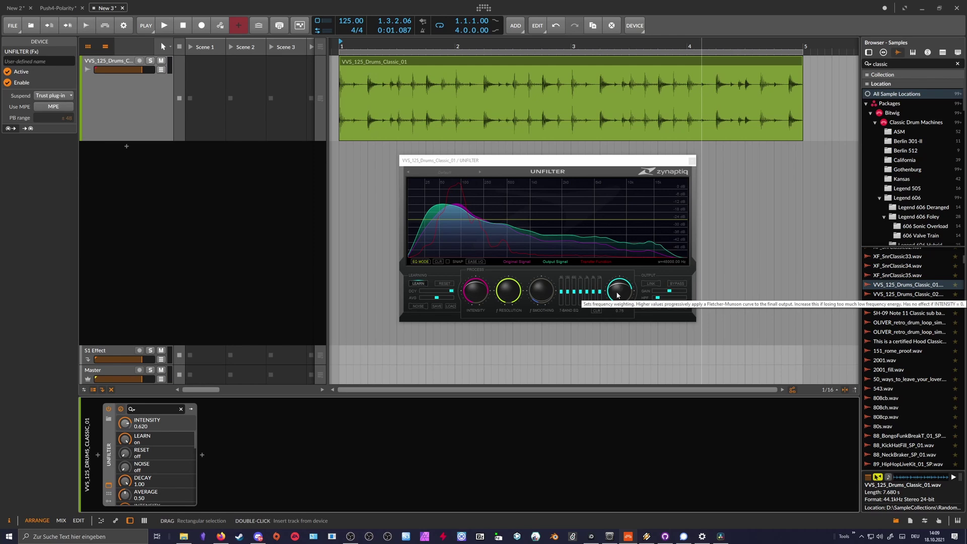
Step: Replay from bar 1 with UNFILTER Intensity at 0.940 and Weighting turned down to 0.000
click(622, 291)
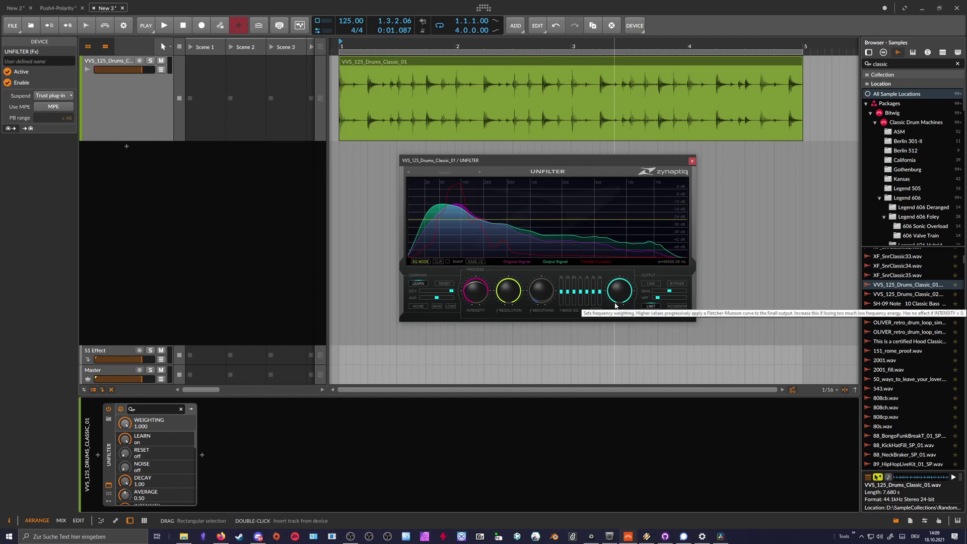
click(369, 154)
key(space)
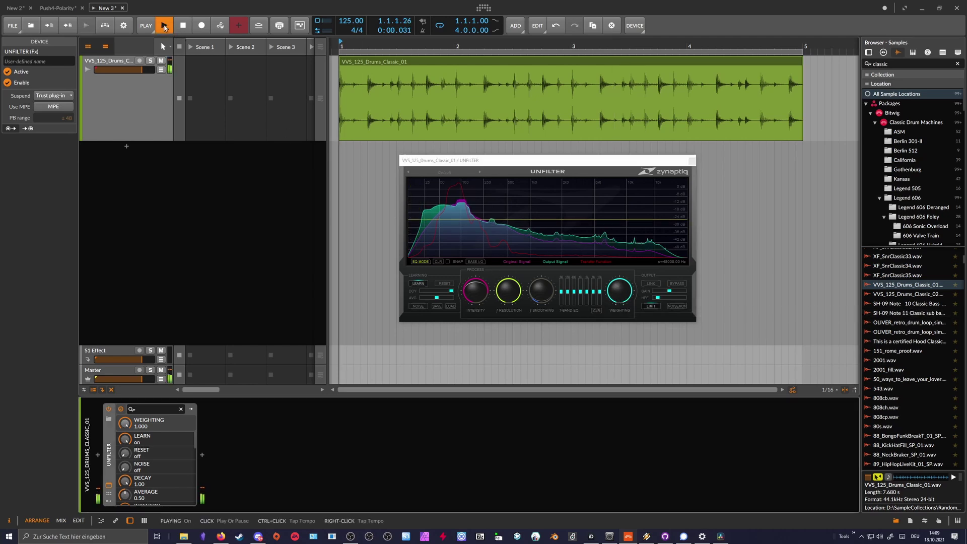
drag(475, 290, 502, 225)
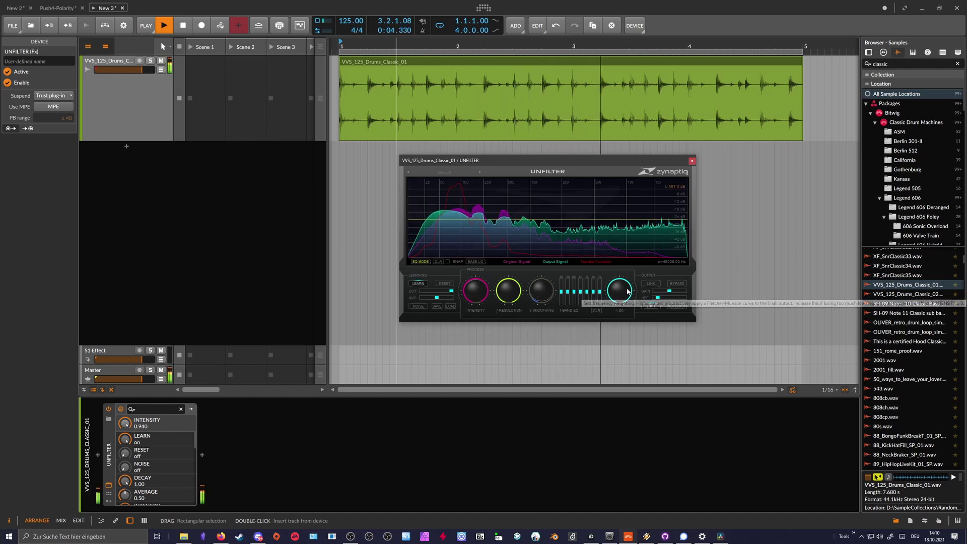
drag(625, 291, 621, 332)
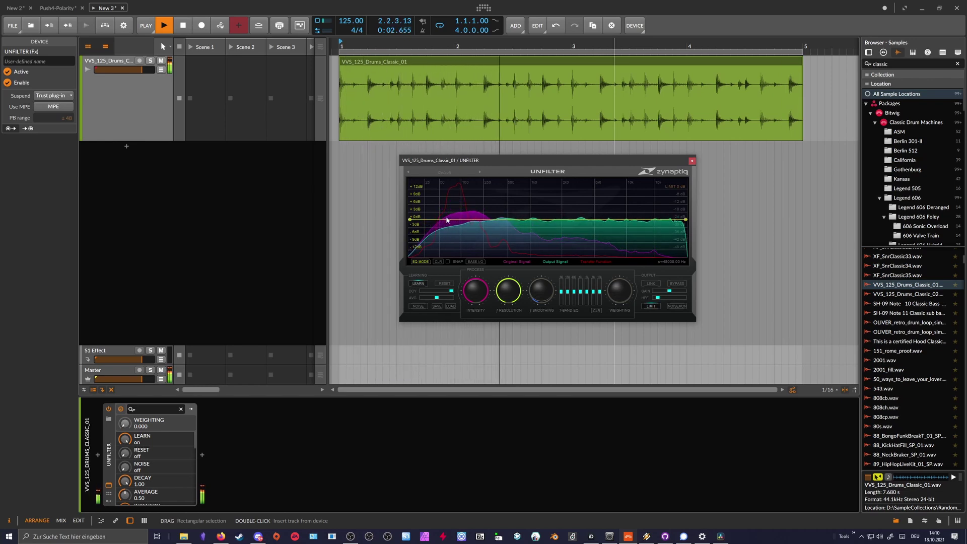
Step: Sweep UNFILTER's Intensity counter-clockwise to its -1.000 minimum on the playing drum loop
click(482, 294)
drag(482, 294, 476, 322)
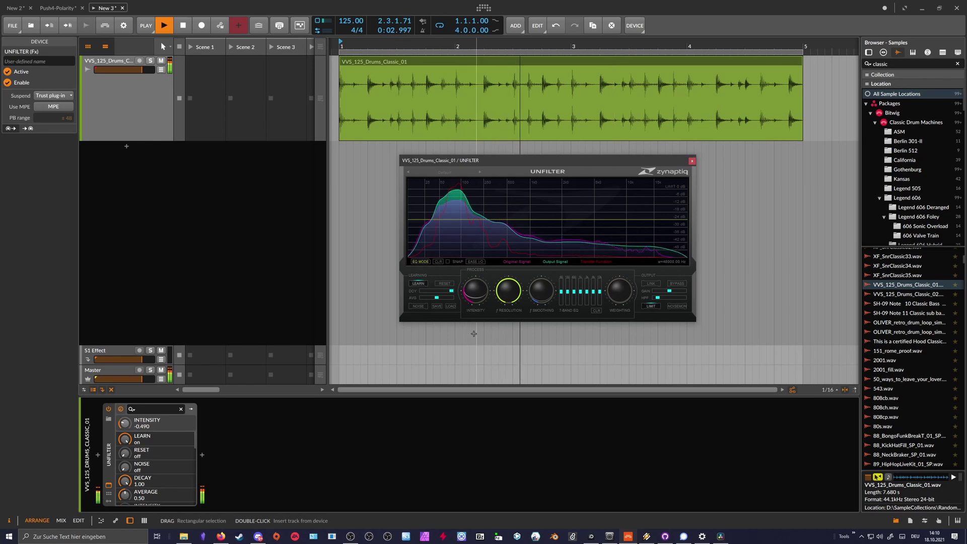
scroll(476, 297, down, 6)
drag(476, 297, 476, 309)
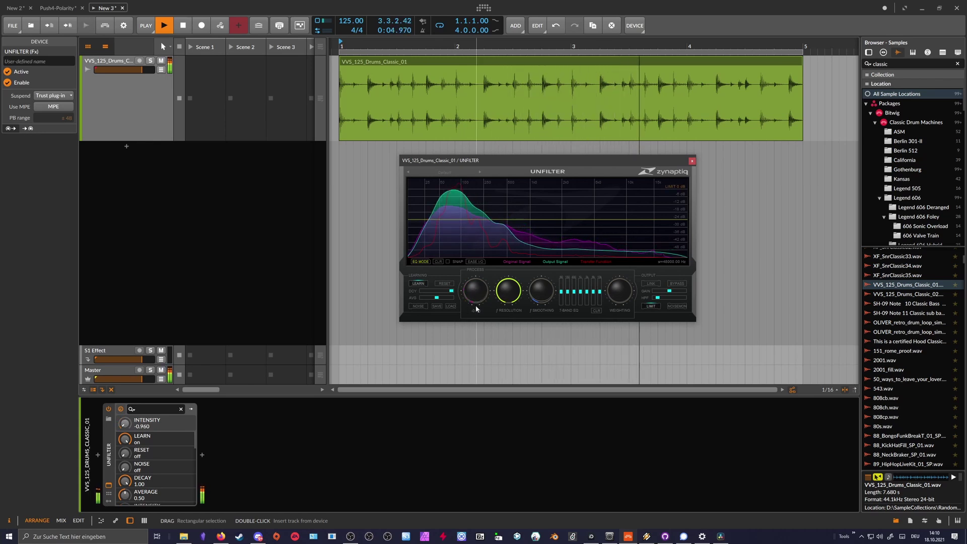
scroll(479, 295, up, 2)
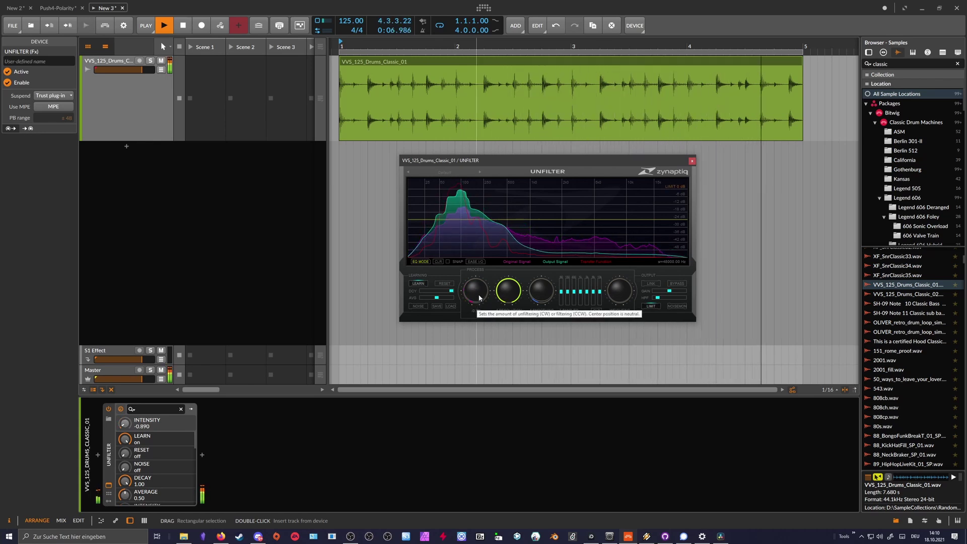
scroll(479, 296, down, 2)
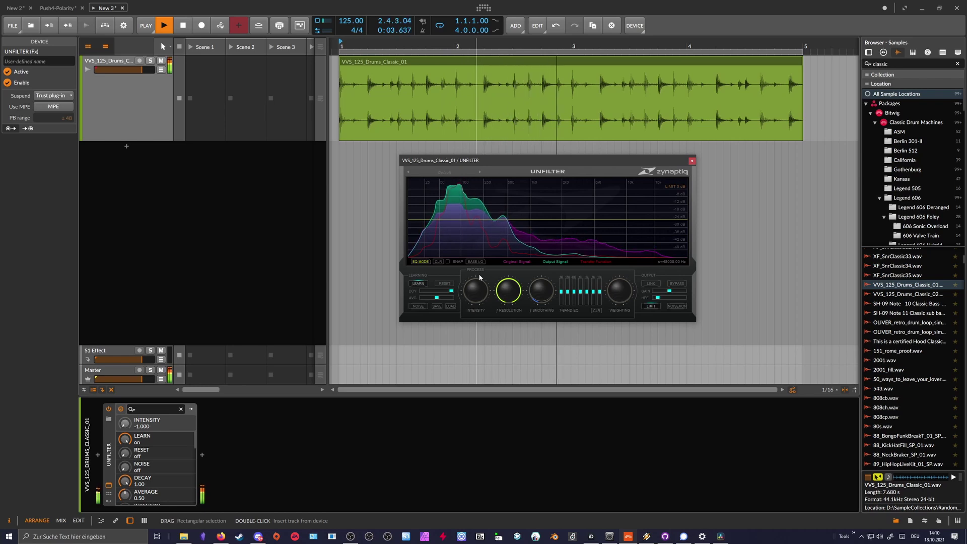
drag(478, 278, 477, 291)
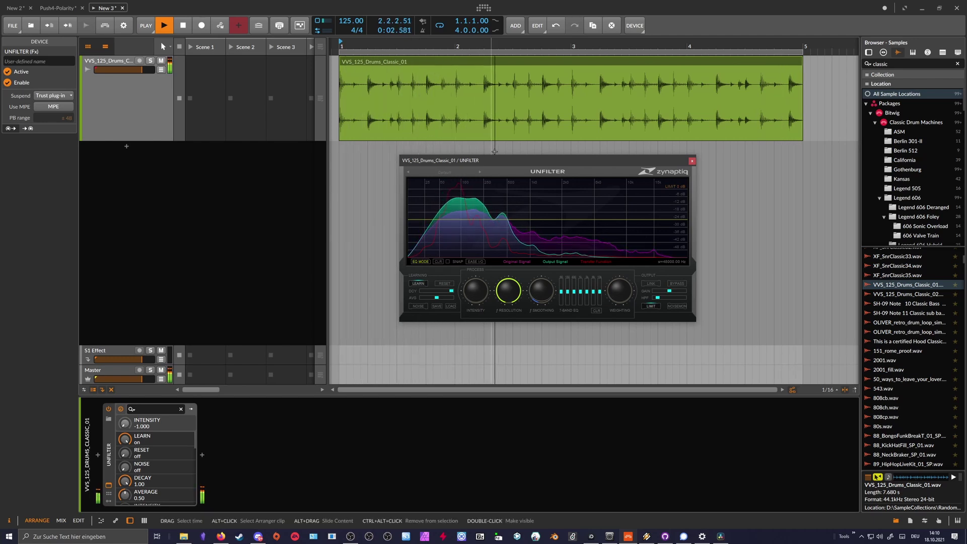
Step: Adjust the drum loop's UNFILTER Intensity to 0.430
scroll(482, 282, up, 5)
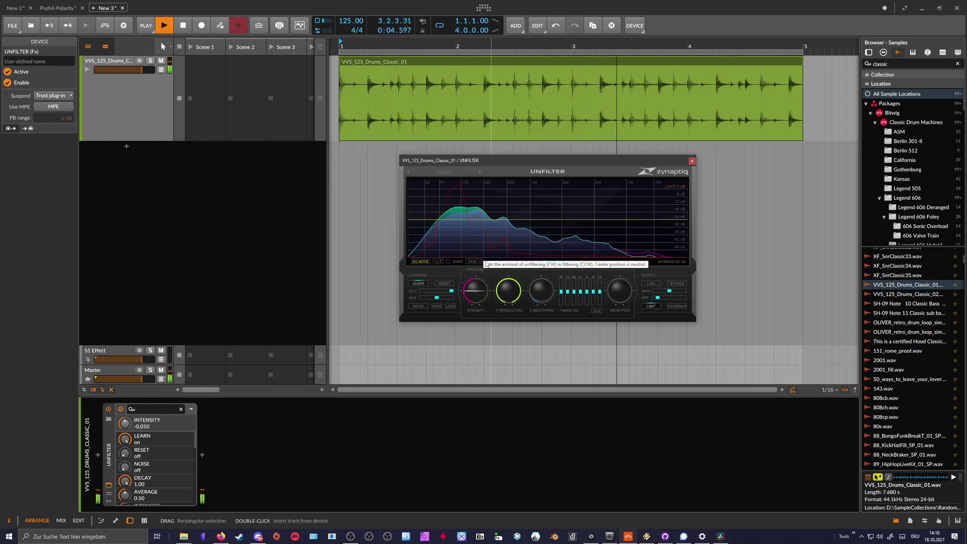
scroll(481, 283, up, 4)
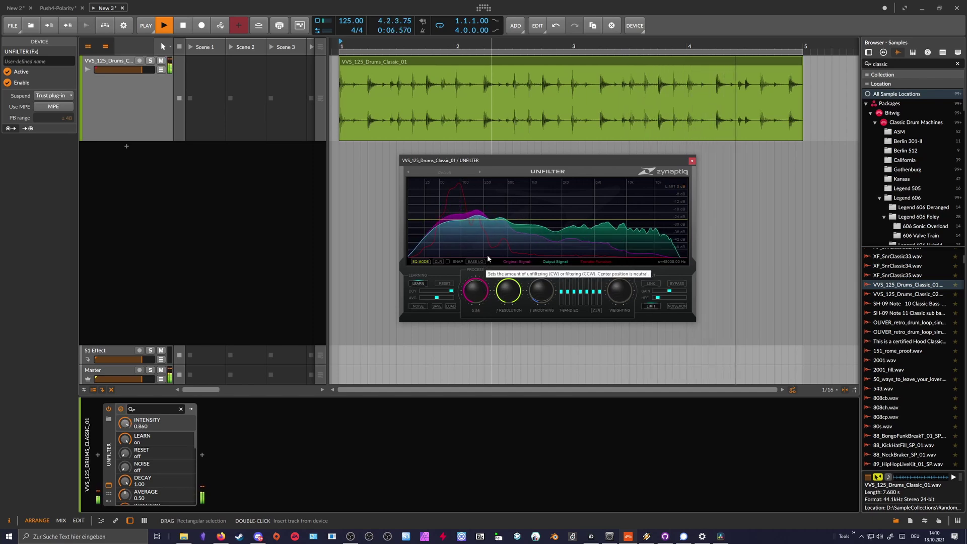
scroll(483, 277, down, 3)
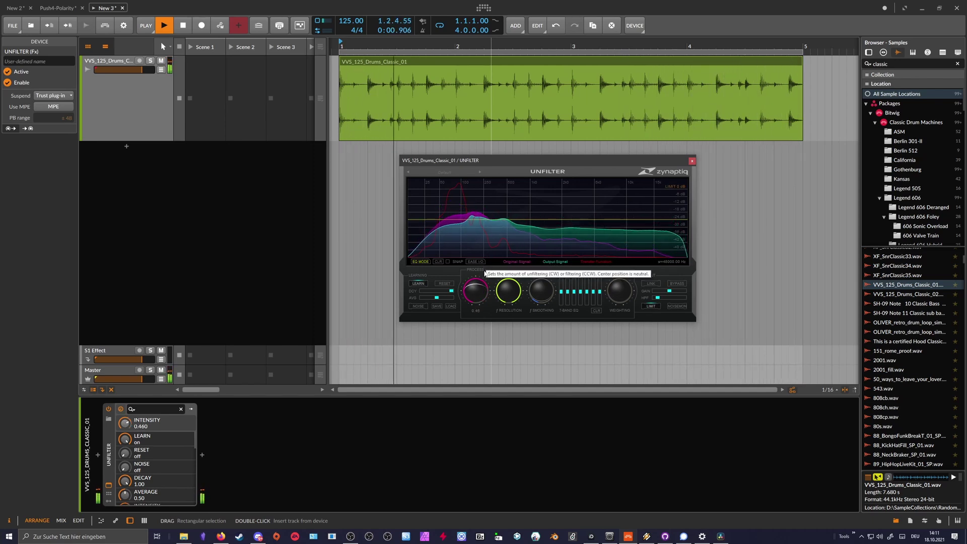
scroll(484, 276, down, 1)
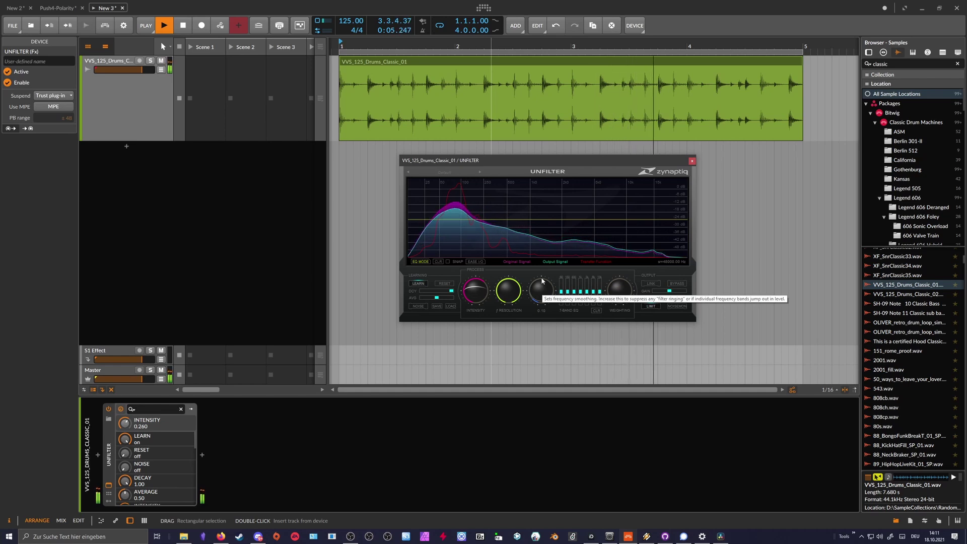
drag(476, 294, 642, 287)
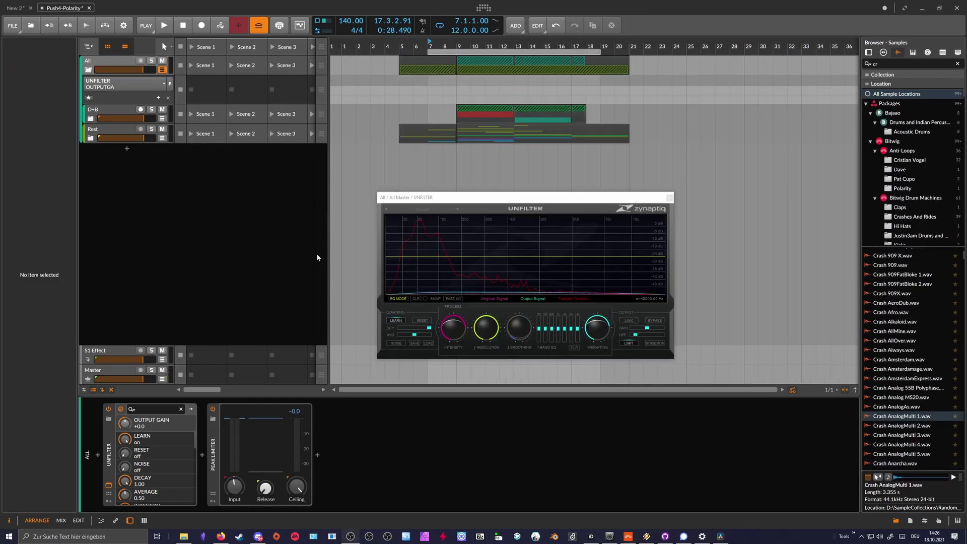
Step: Start the full mix playing with the loop region extended to end at bar 20
drag(403, 200, 403, 183)
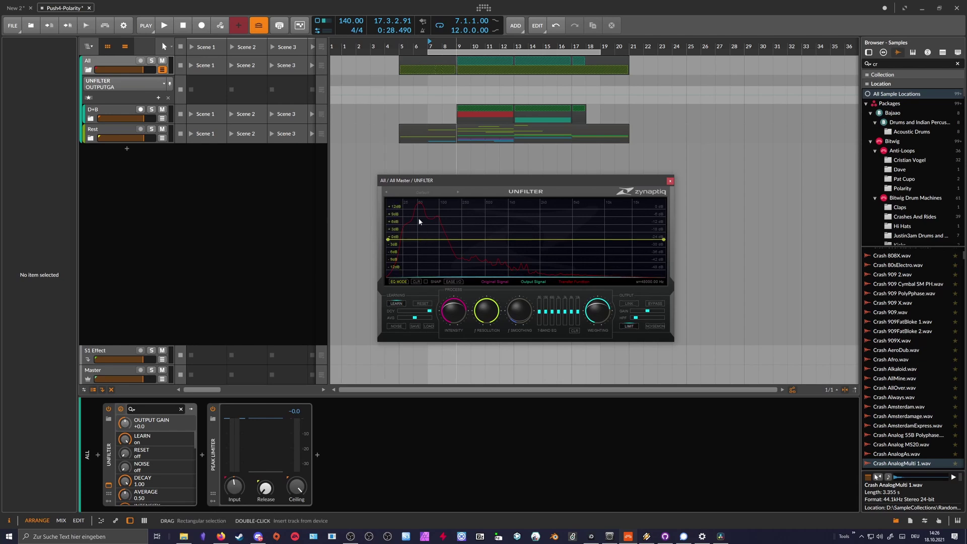
click(165, 27)
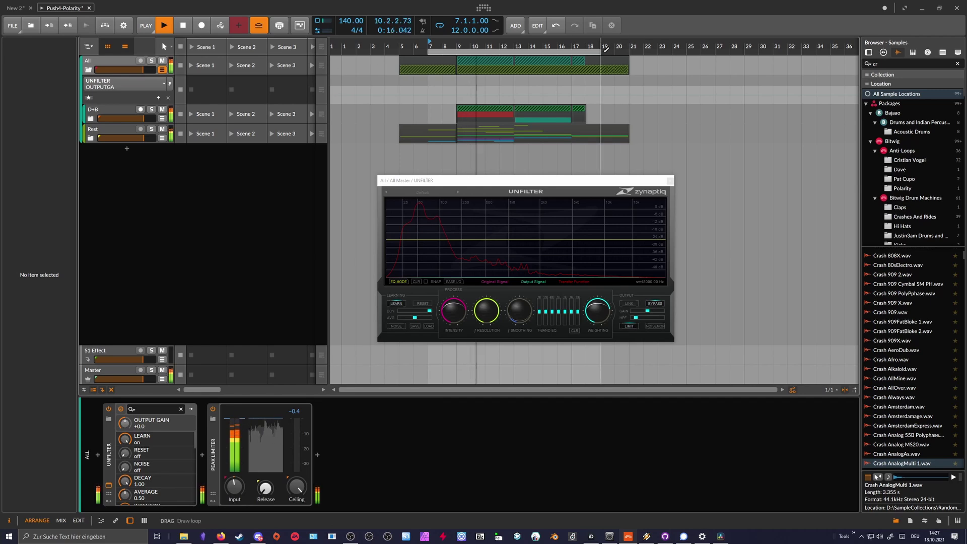
drag(599, 52, 611, 54)
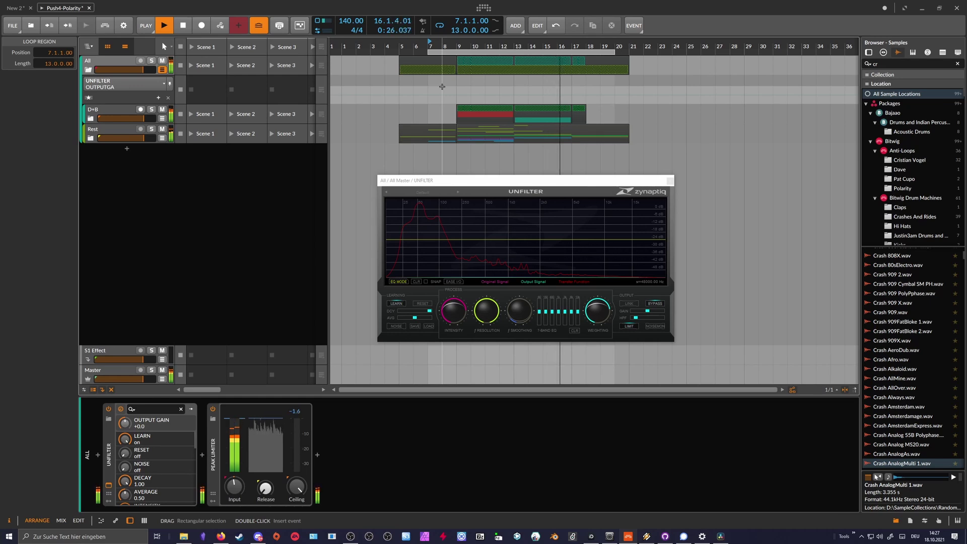
Step: Take the master's Unfilter out of bypass and set its Intensity to 0.53
click(657, 303)
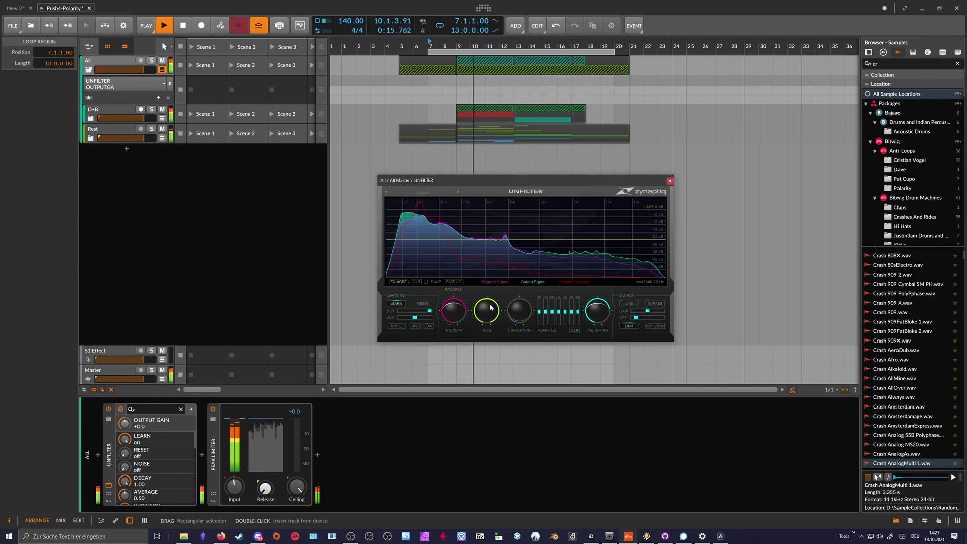
click(455, 314)
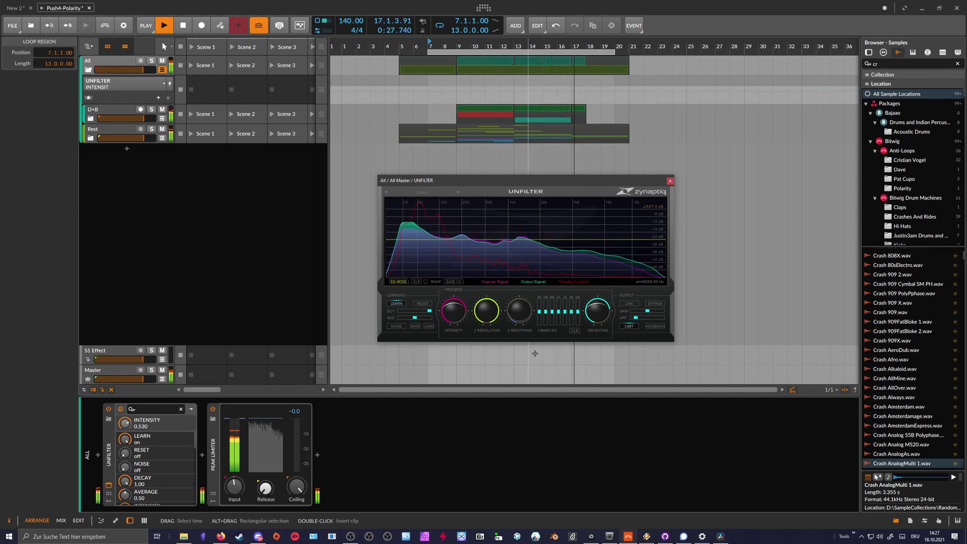
mouse_move(526, 321)
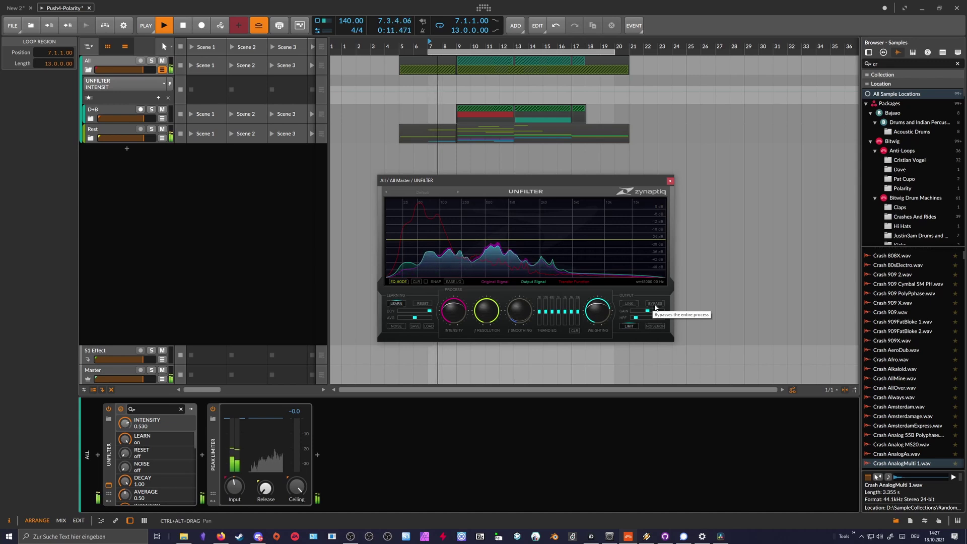
Step: Toggle Unfilter's BYPASS on and off to A/B the processed and original mix
mouse_move(662, 313)
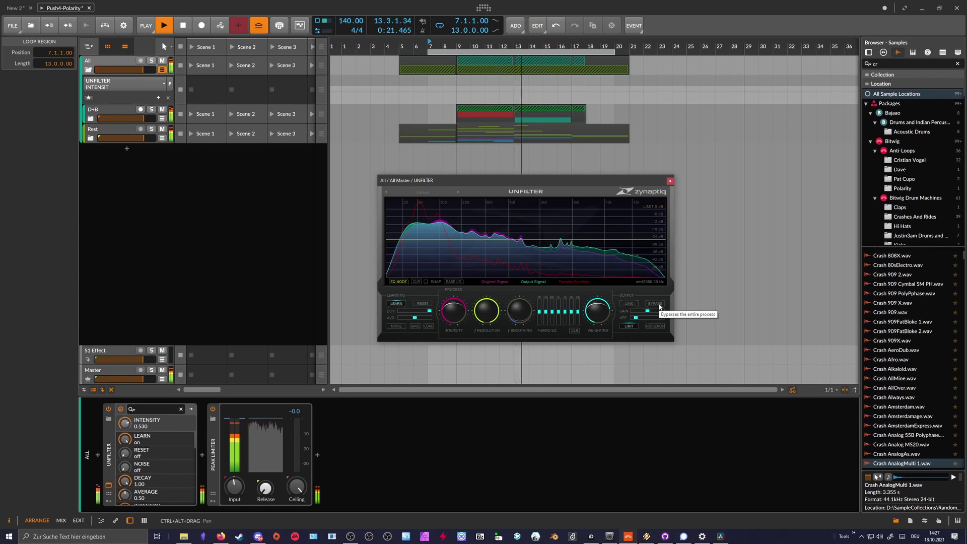
click(660, 307)
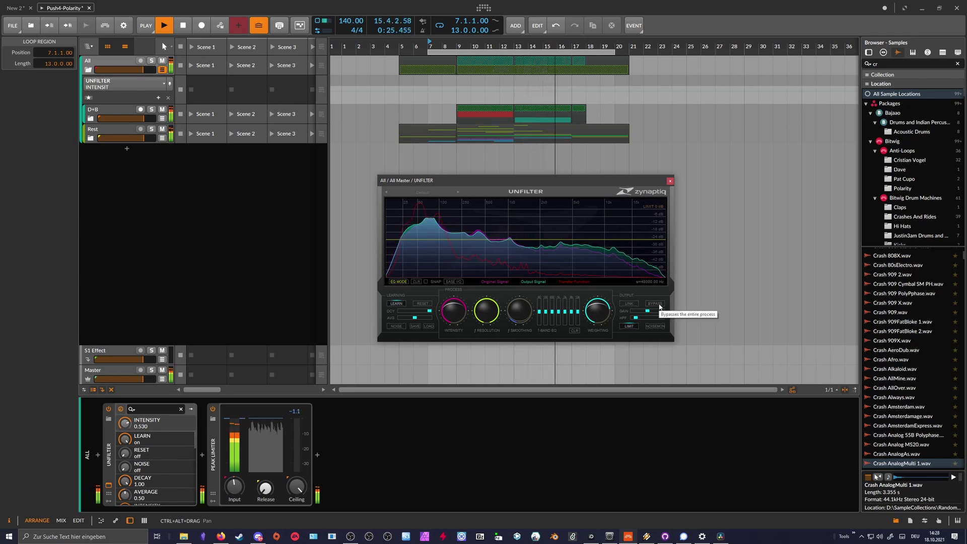
click(660, 307)
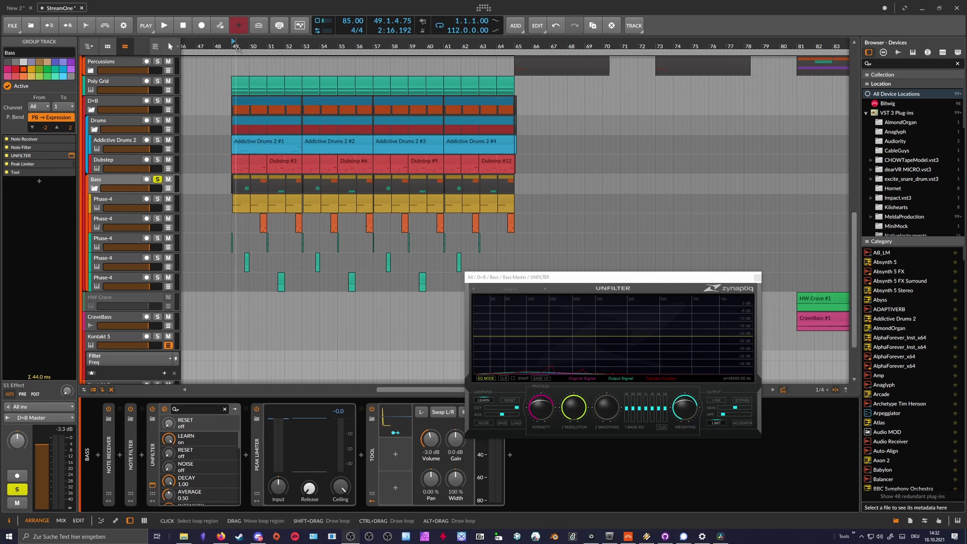
Step: Zoom the timeline and start playing the bass section from bar 49
scroll(246, 79, up, 1)
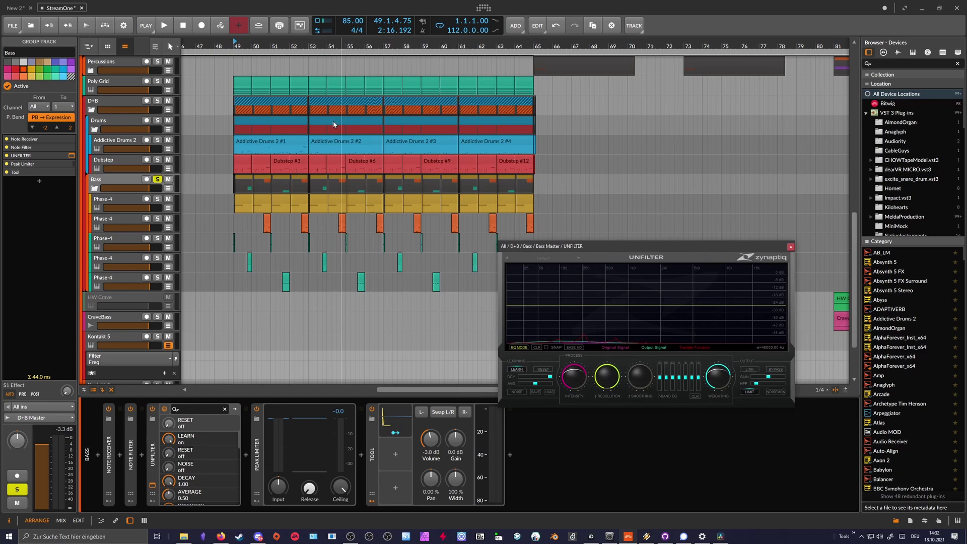
click(236, 46)
key(space)
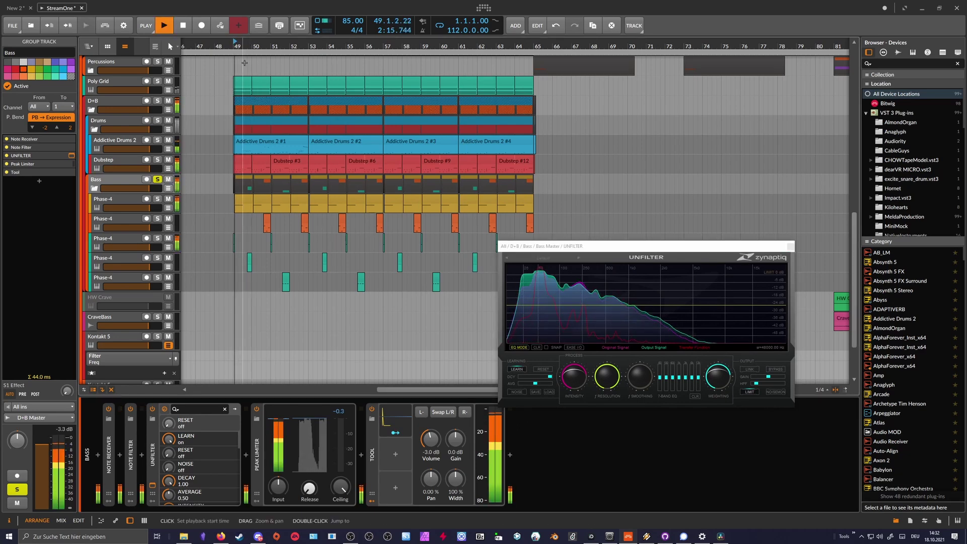
Step: Raise the bass group's Unfilter Intensity, then unsolo the Bass group and stop playback
drag(572, 248, 534, 204)
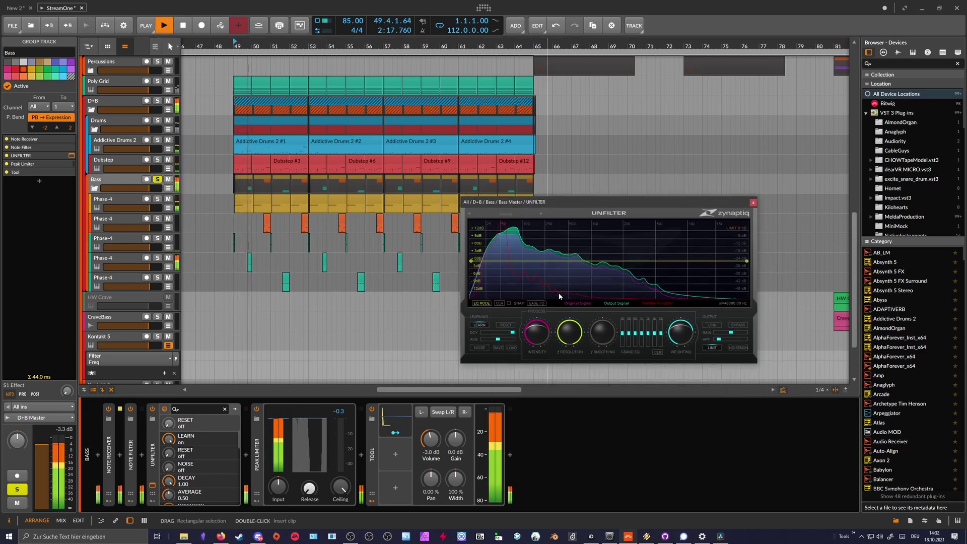
mouse_move(539, 331)
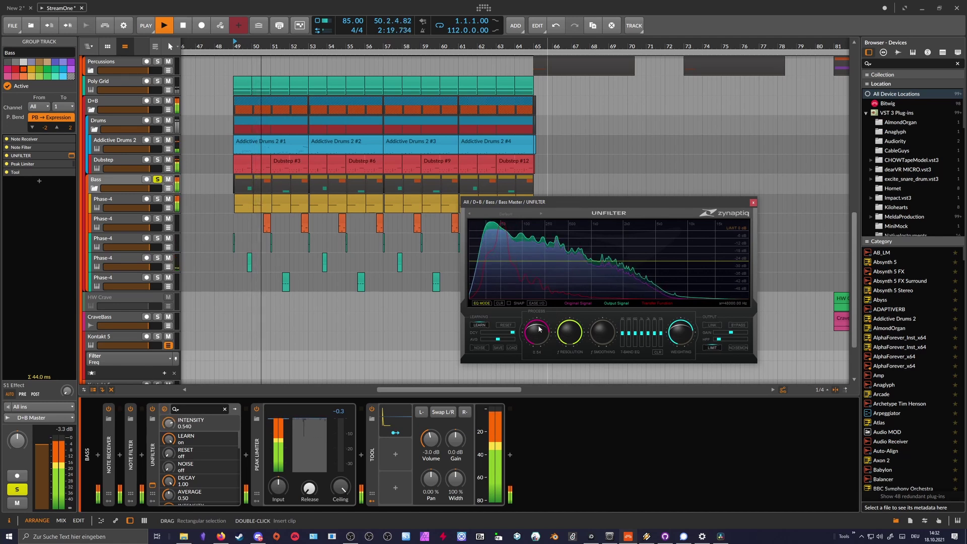
drag(539, 331, 541, 331)
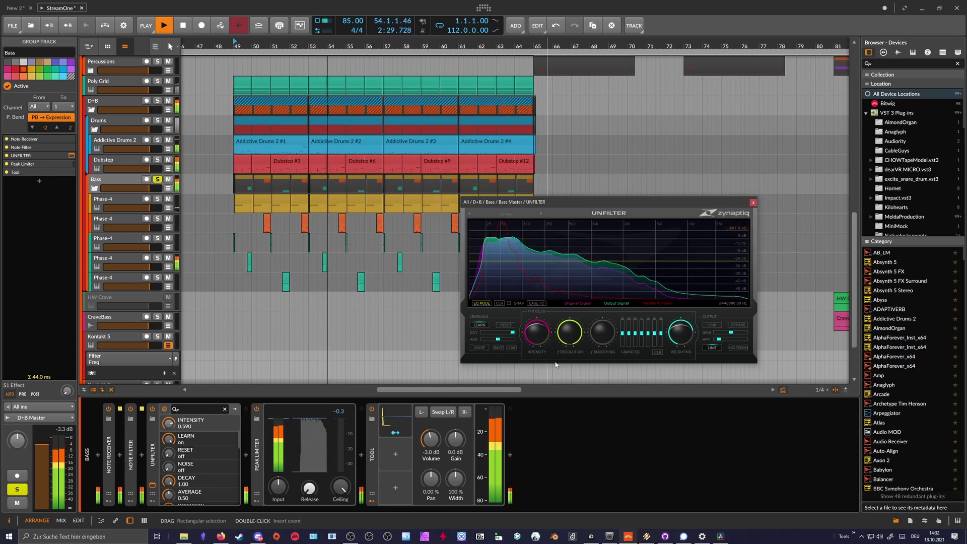
mouse_move(604, 318)
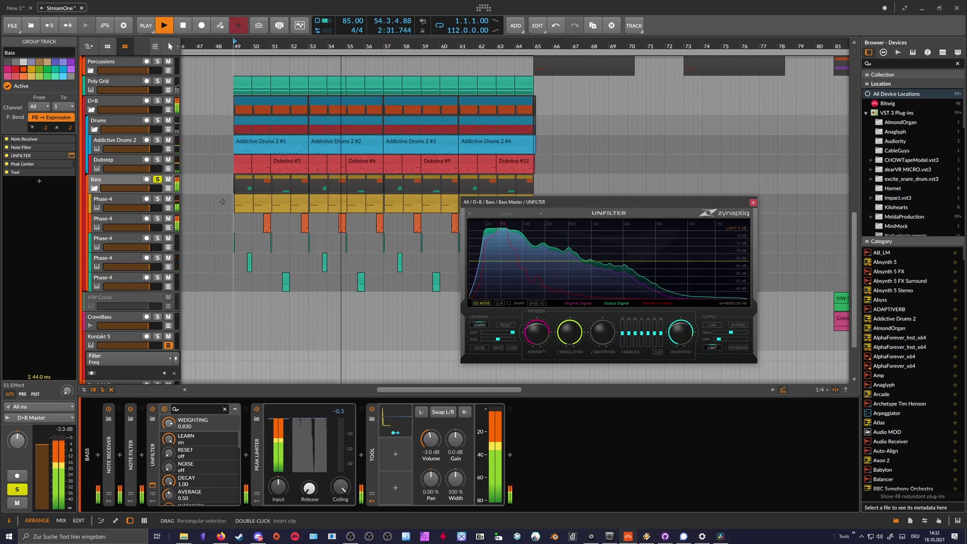
click(158, 180)
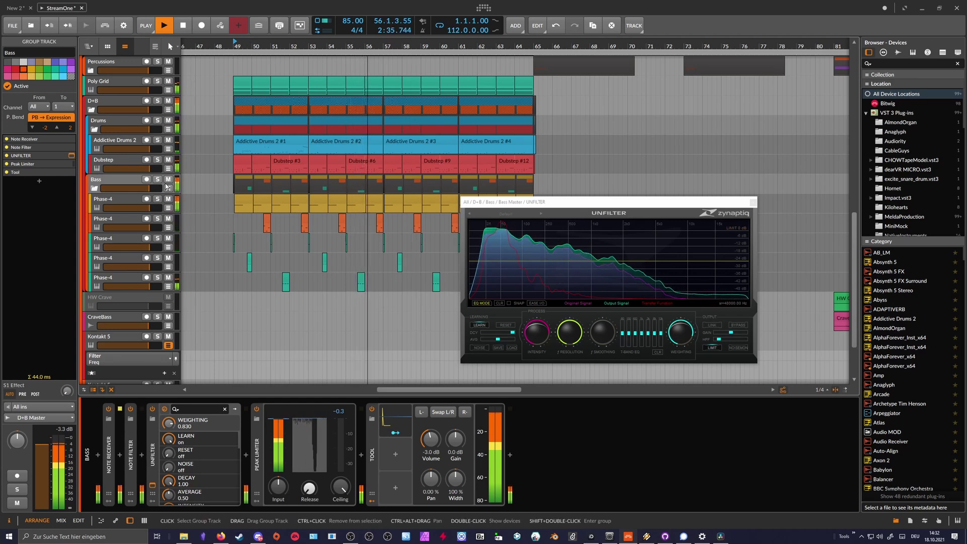
key(space)
Step: Turn on Unfilter's LIMIT on the bass group, toggling it off and on to compare
click(563, 216)
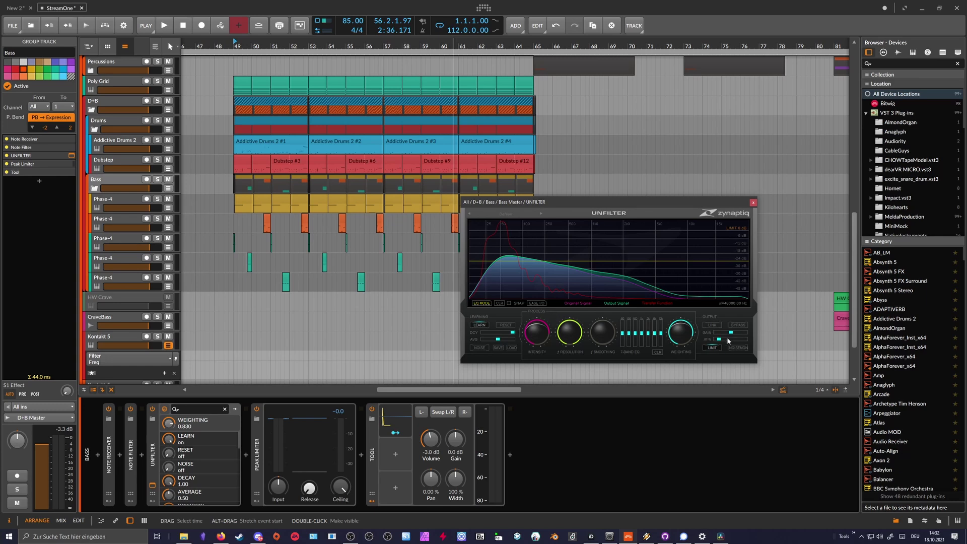
click(714, 348)
drag(652, 201, 646, 202)
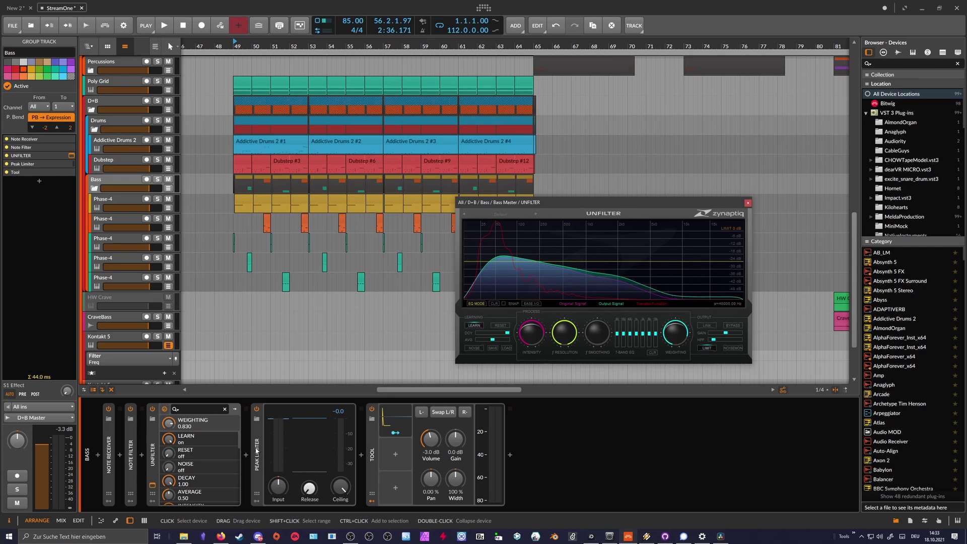
click(707, 350)
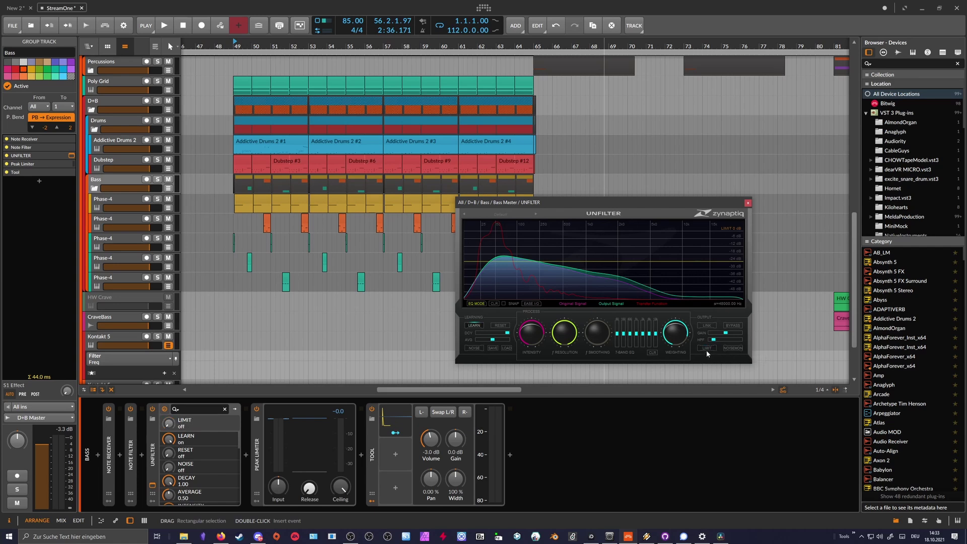
click(707, 349)
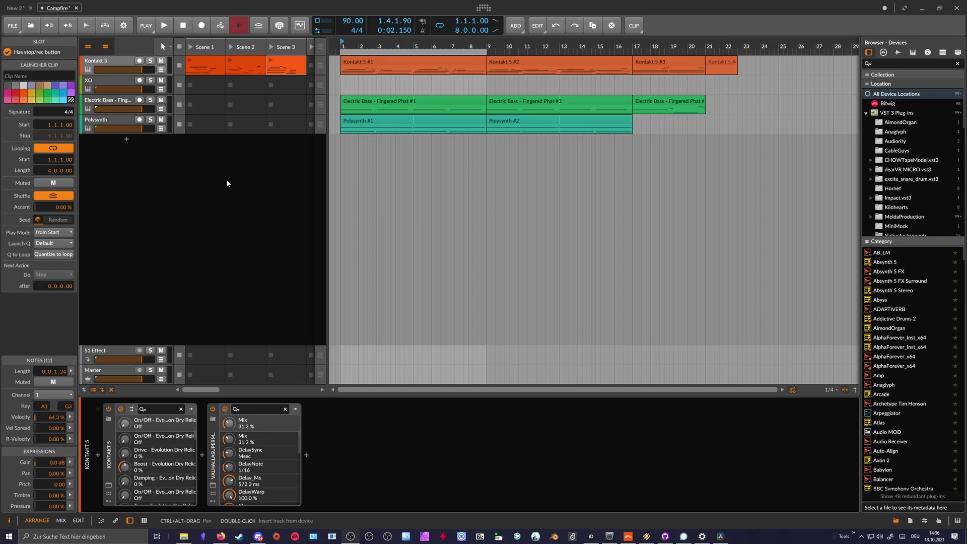
Step: Play Campfire from the Kontakt 5 track and search the device browser for 'unfil'
click(114, 62)
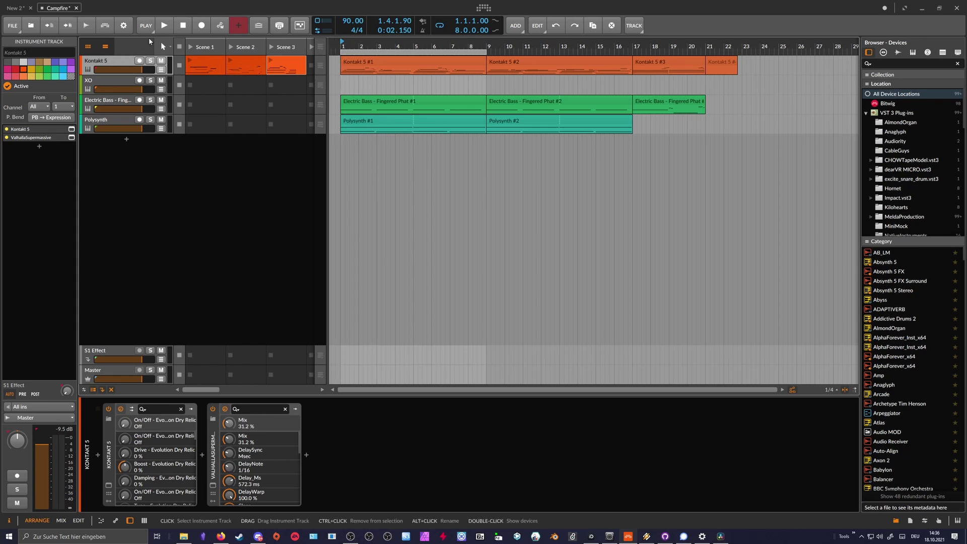
key(space)
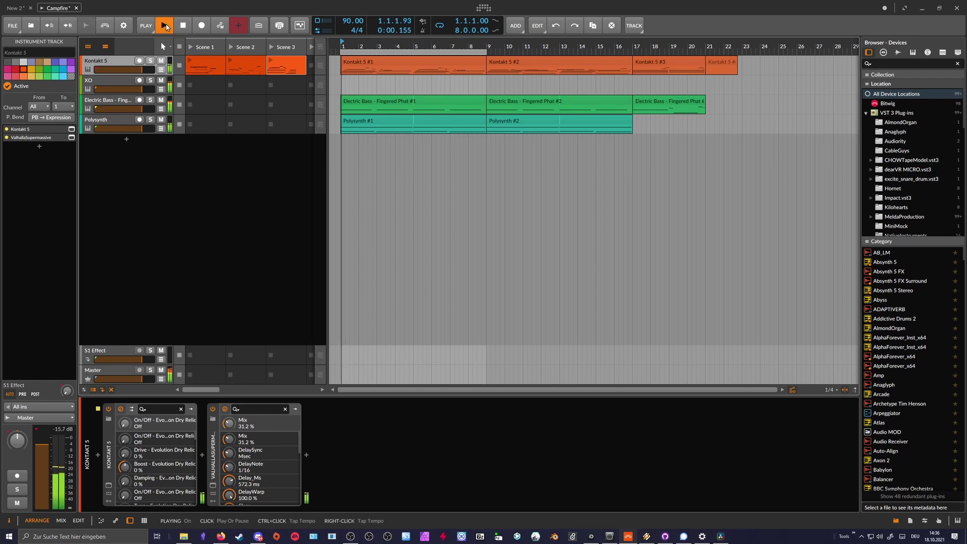
click(306, 455)
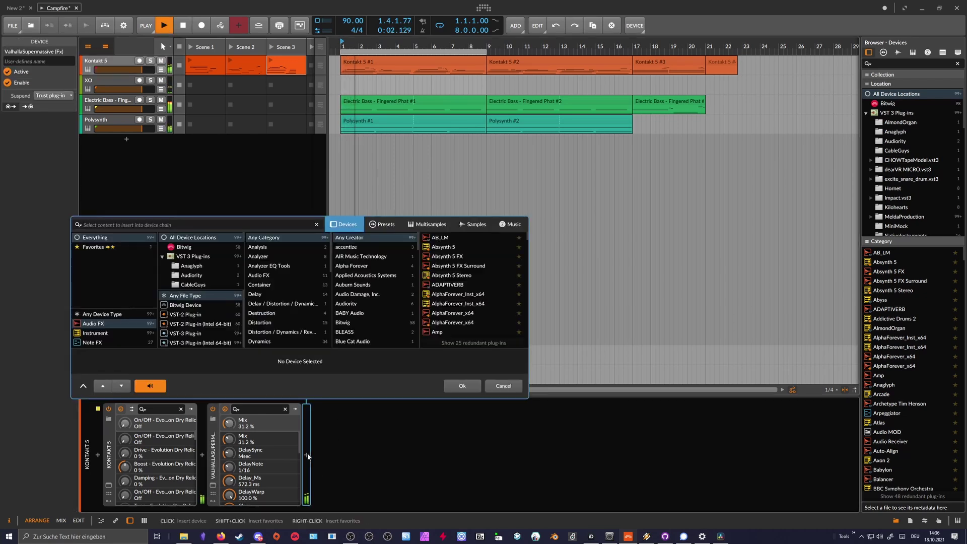
text(unfil)
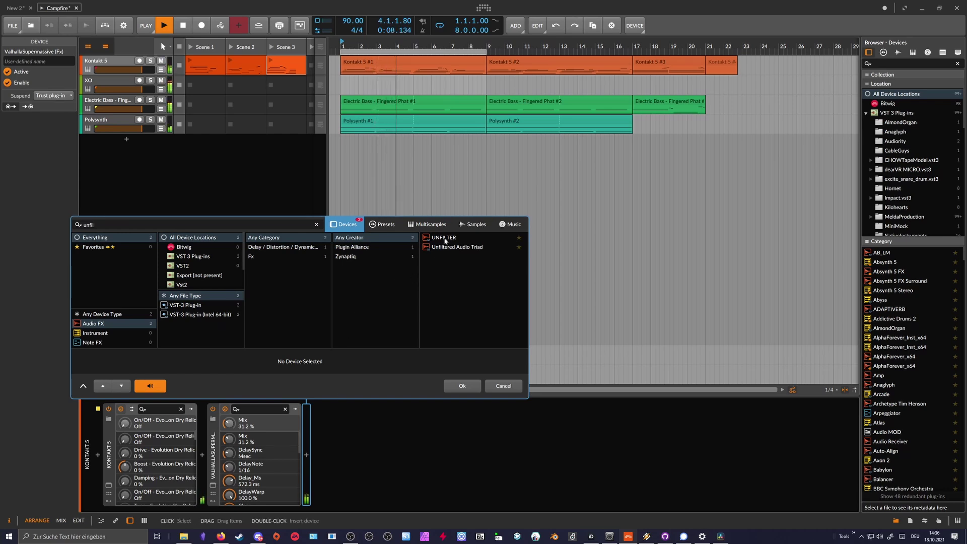
Step: Insert Zynaptiq UNFILTER on the Kontakt 5 chain and raise its Intensity to about 0.56
double_click(445, 241)
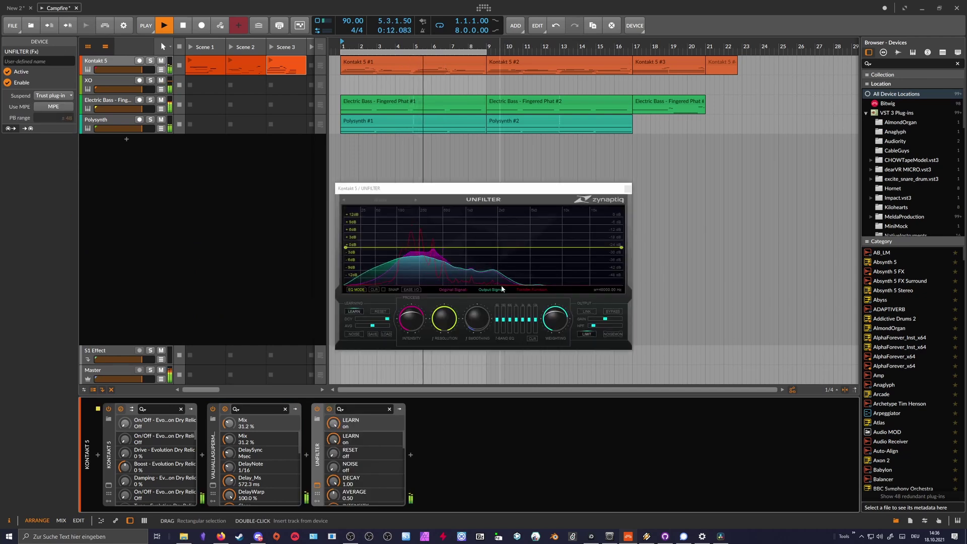
mouse_move(413, 326)
mouse_move(413, 326)
mouse_down()
mouse_move(426, 283)
mouse_move(412, 321)
mouse_up()
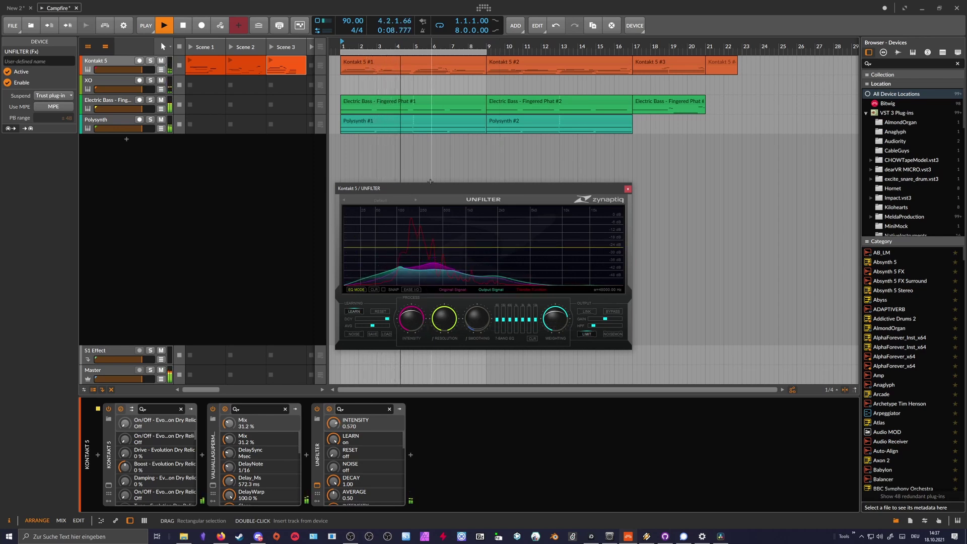
drag(432, 188, 477, 175)
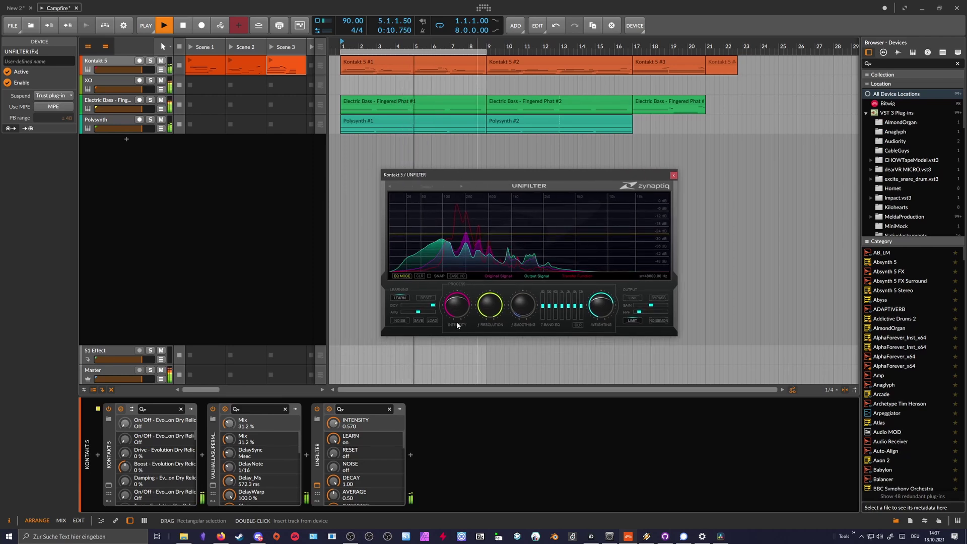
drag(457, 319, 457, 312)
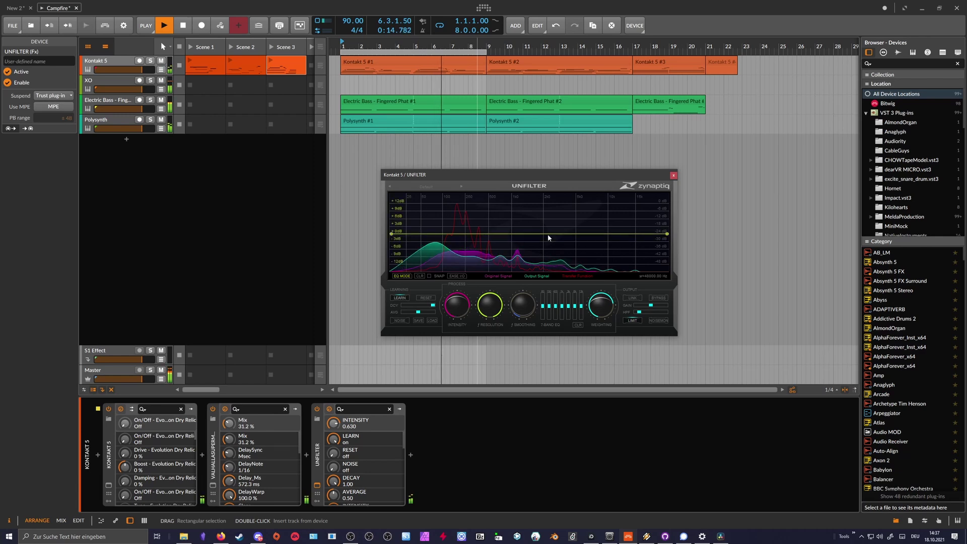
drag(642, 183, 627, 182)
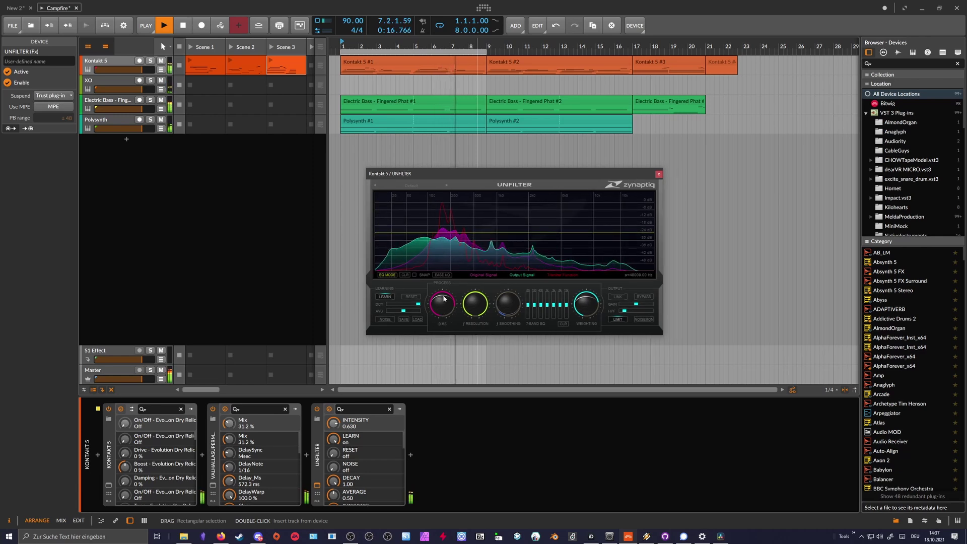
Step: Close the UNFILTER window and stop playback from the Kontakt 5 Scene 3 slot
click(658, 174)
click(286, 201)
key(space)
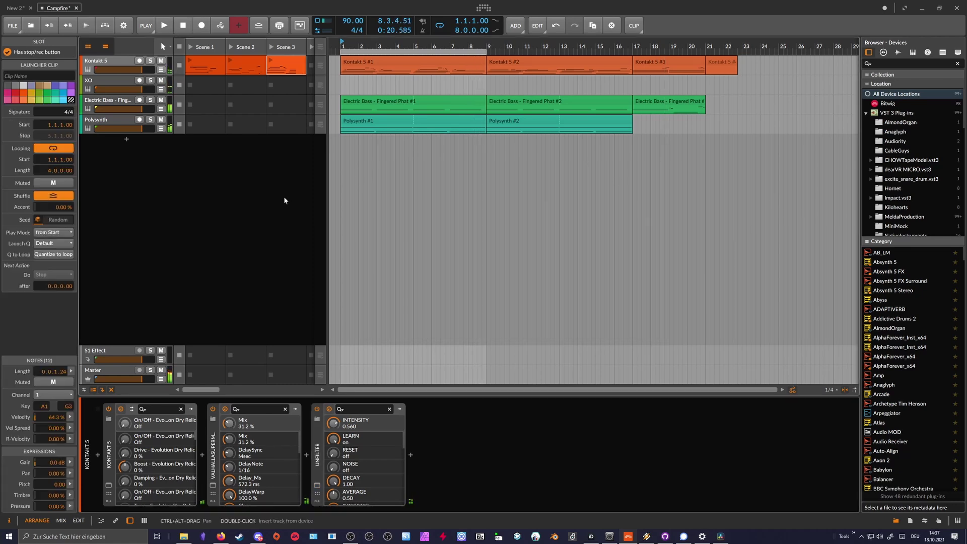